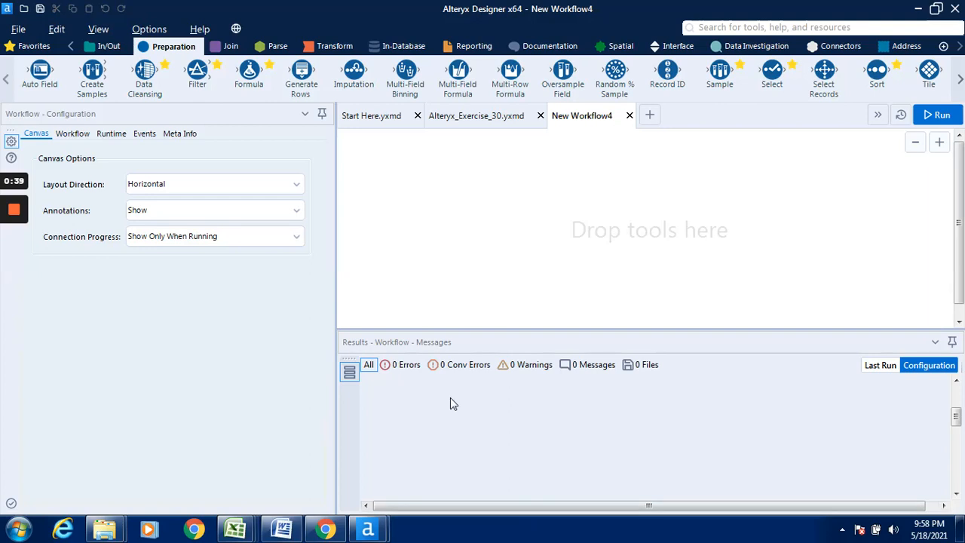
Copy the connected Input Data and Formula tools from Alteryx_Exercise_30.yxmd into New Workflow4 and place them near the canvas's upper left.
click(486, 121)
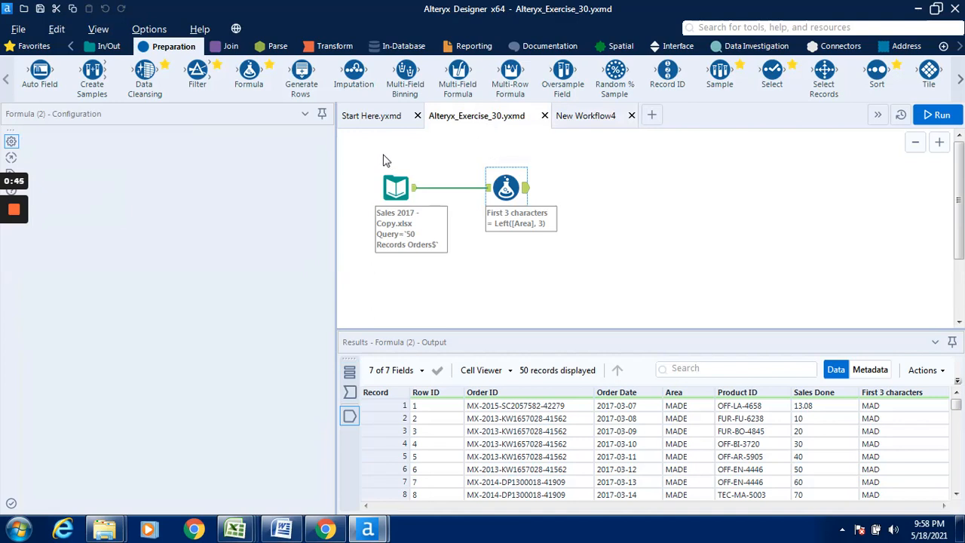
drag(383, 154, 567, 258)
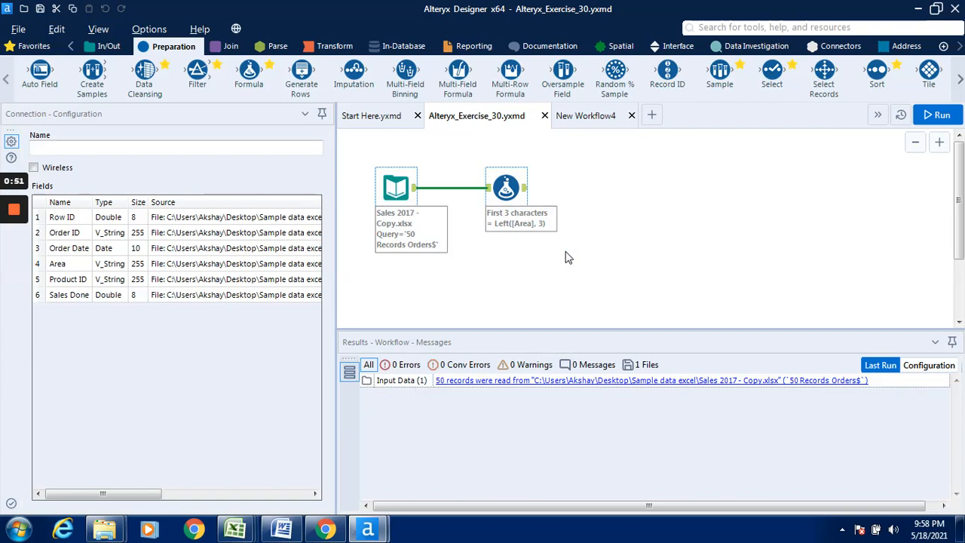
key(ctrl+c)
click(590, 120)
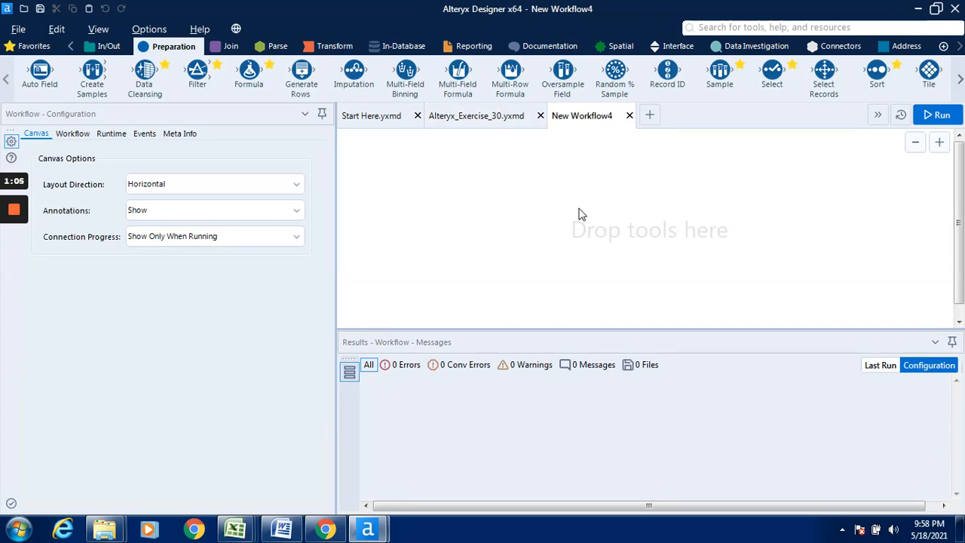
key(ctrl+v)
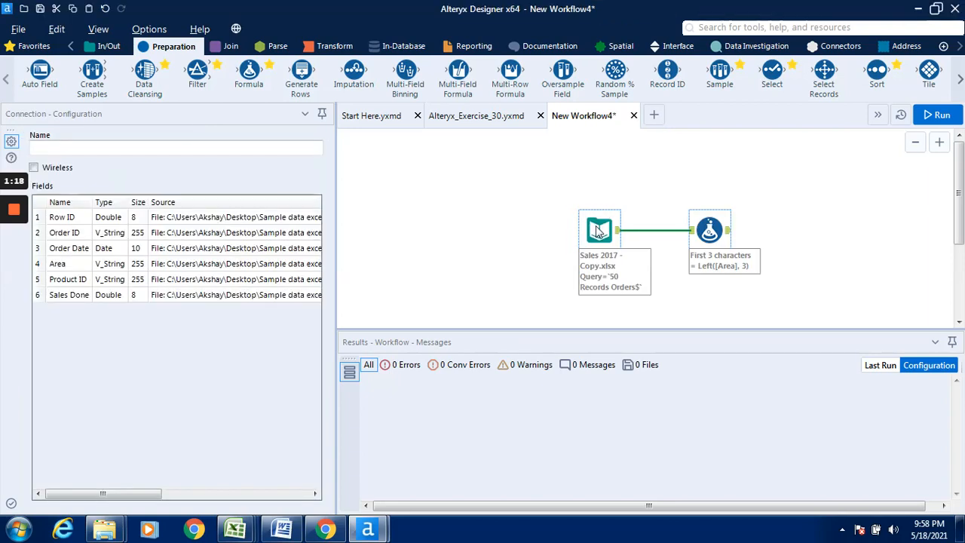
drag(594, 226, 447, 178)
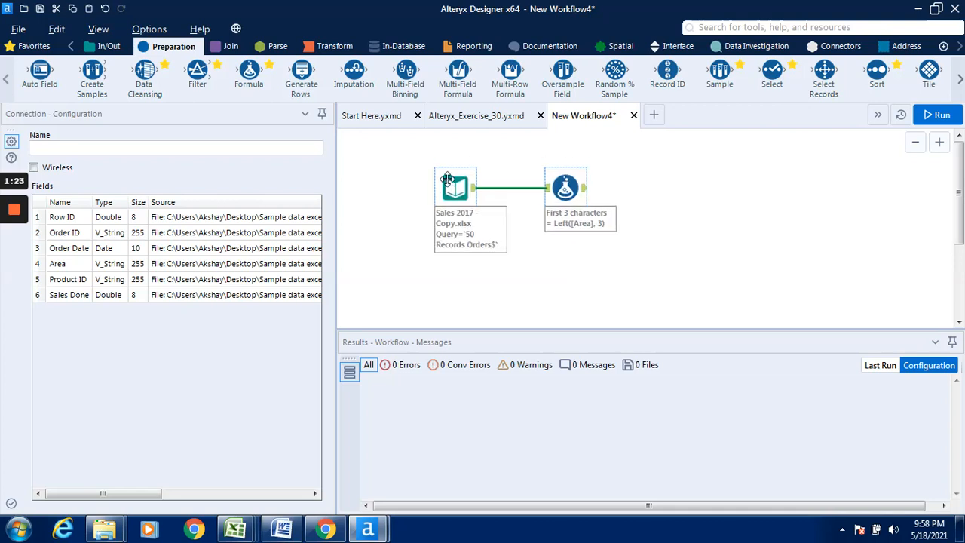
click(108, 47)
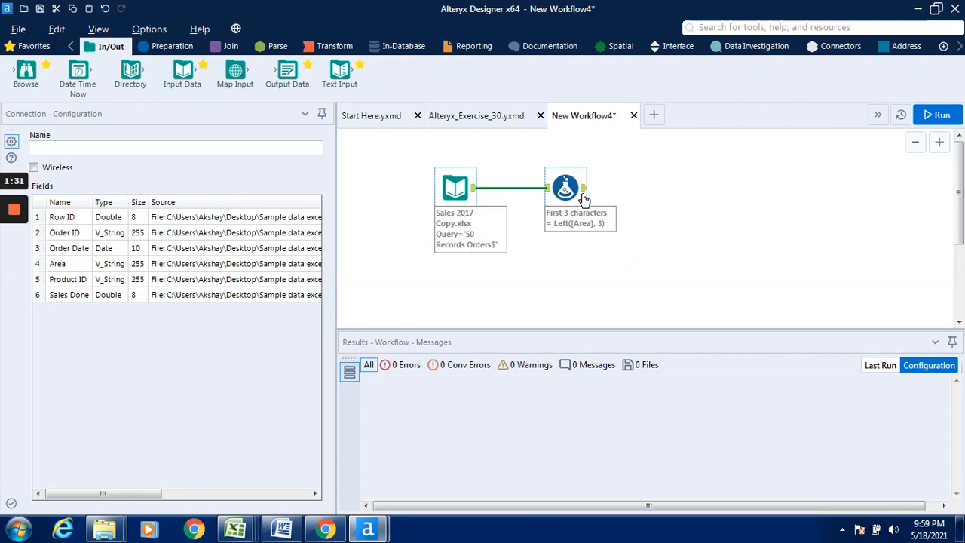
click(164, 48)
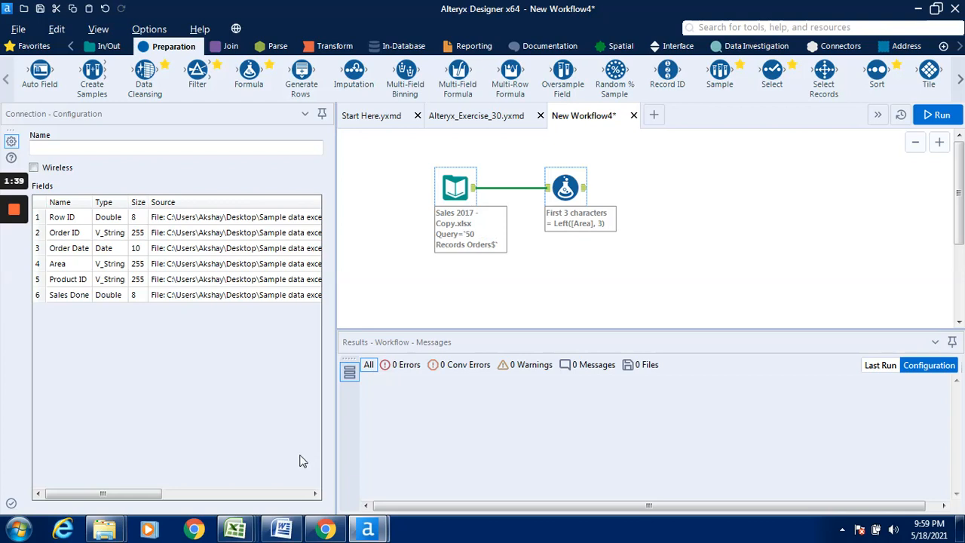
Switch to the Sales 2017 - Copy workbook in Excel and examine the Sales Done values on the 50 Records Orders sheet.
mouse_move(236, 528)
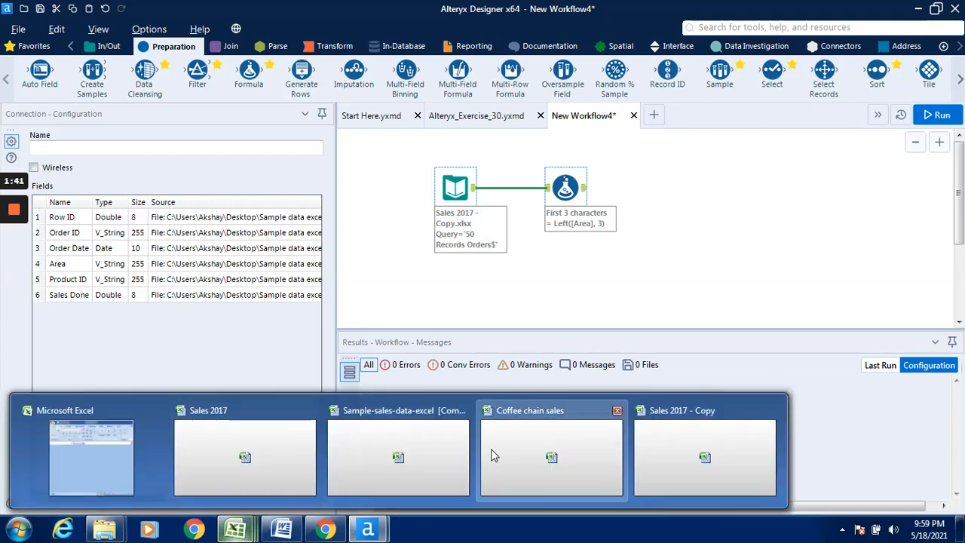
click(679, 452)
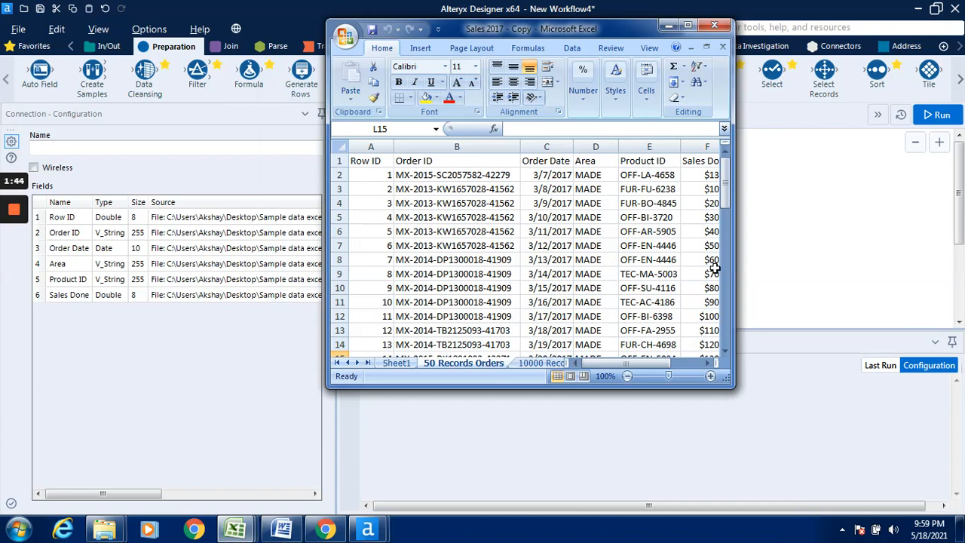
click(697, 363)
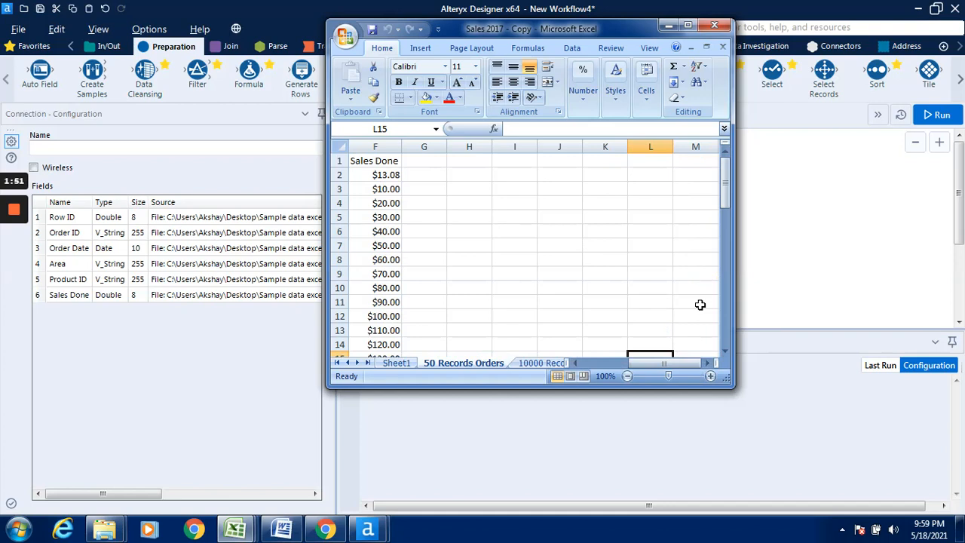
drag(728, 190, 729, 221)
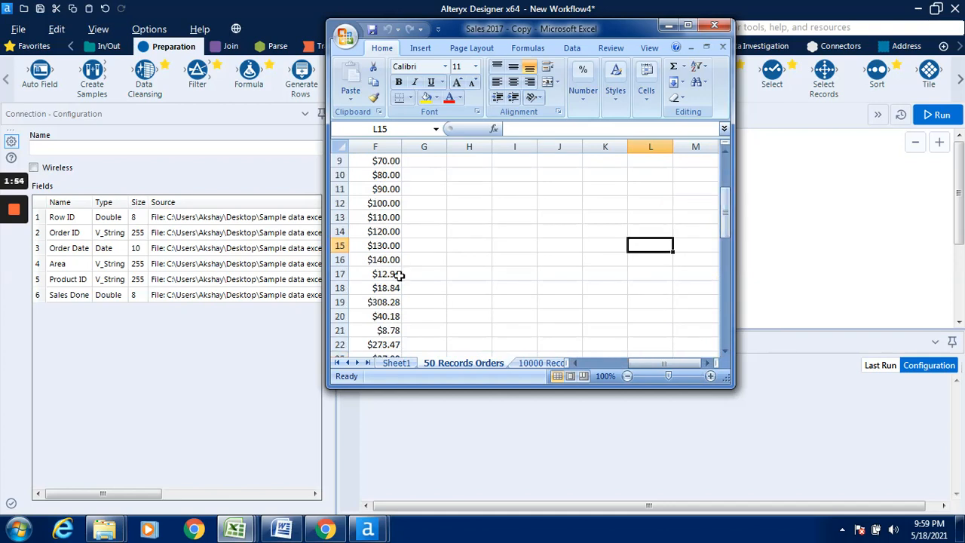
click(668, 25)
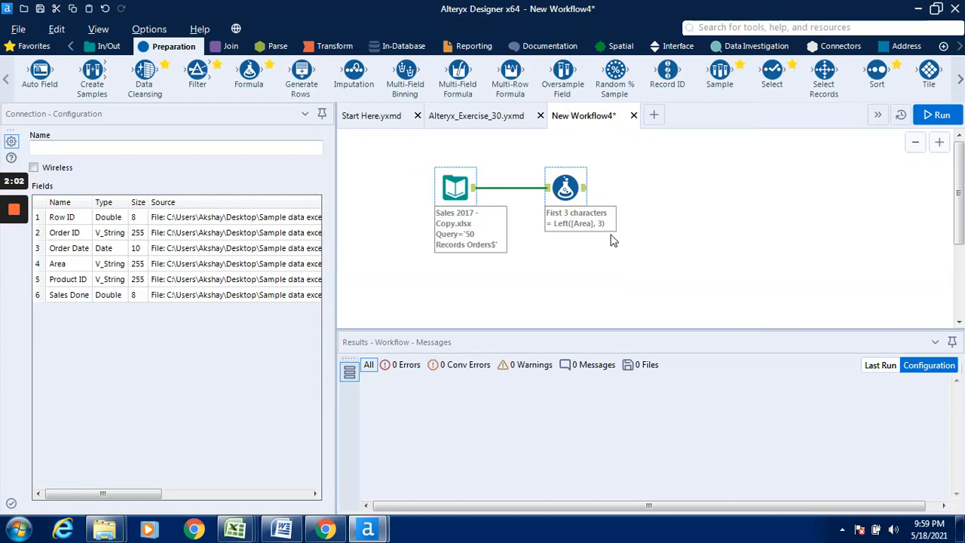
Run the copied workflow and show the Formula tool's configuration and output data.
click(932, 121)
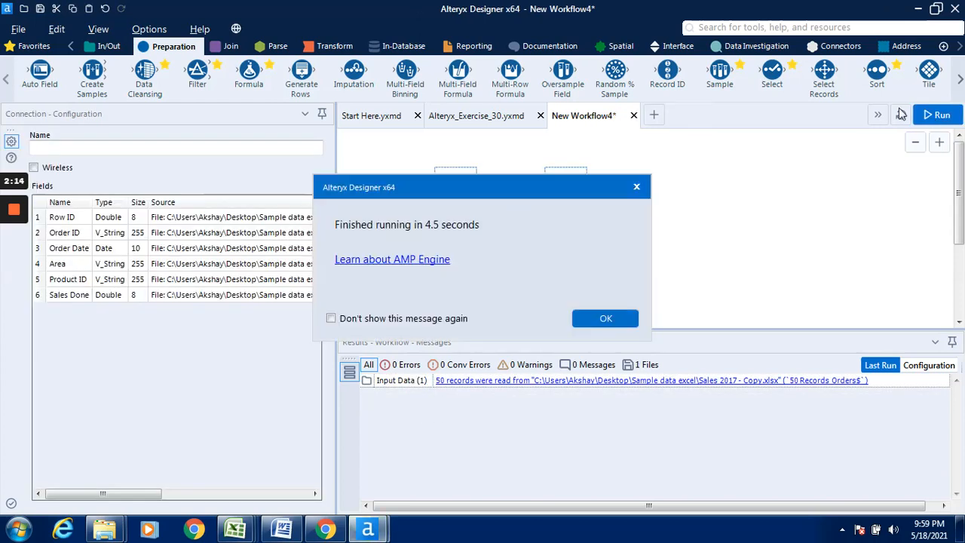
click(610, 325)
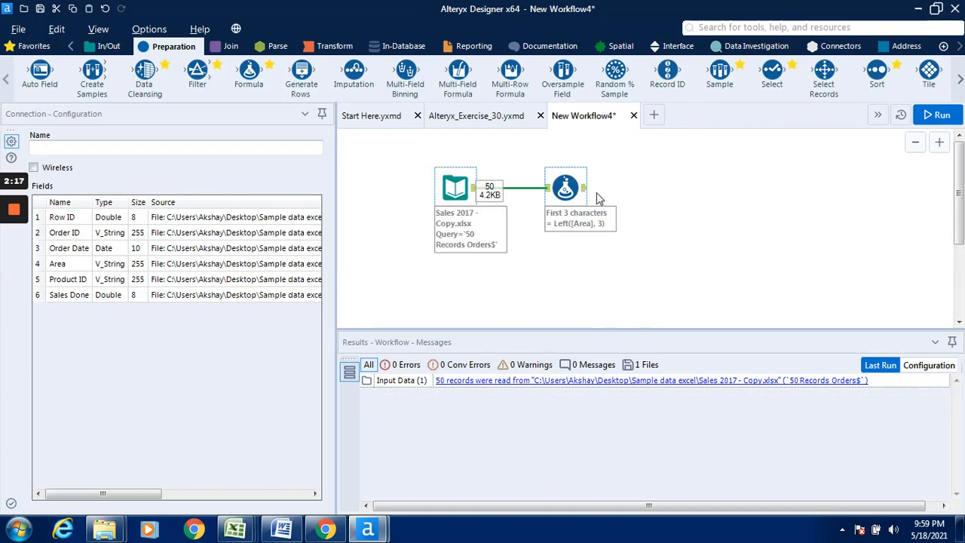
click(584, 192)
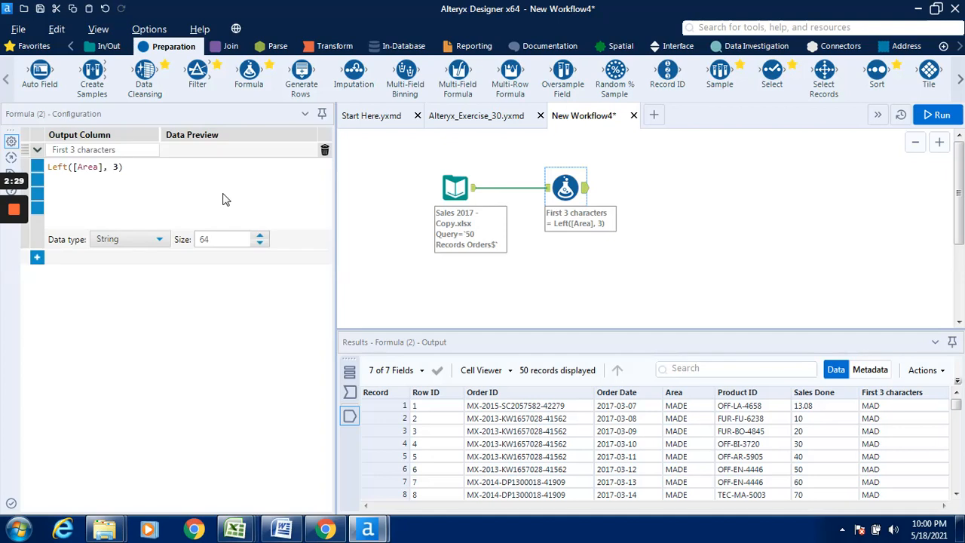
Add a second expression to the Formula tool with Sales Done as its output column.
click(37, 259)
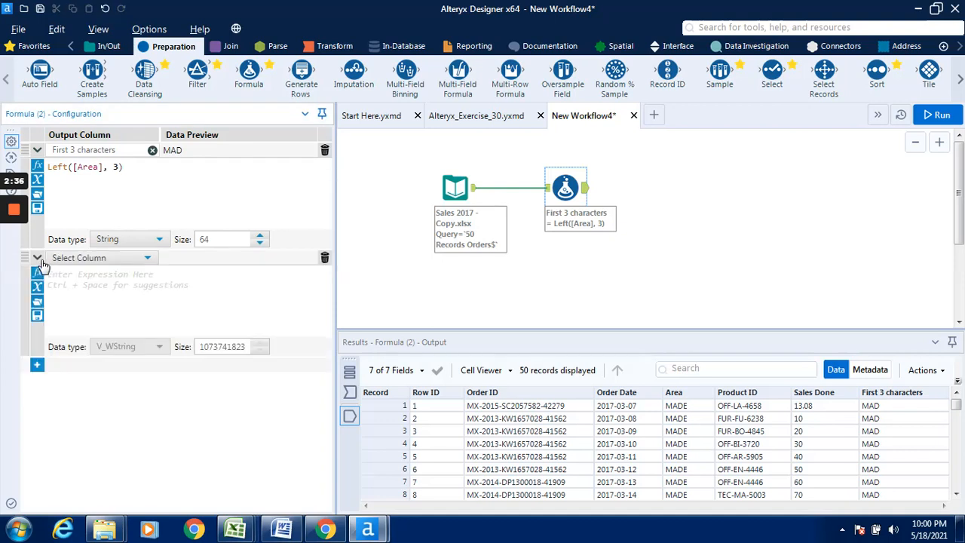
click(149, 259)
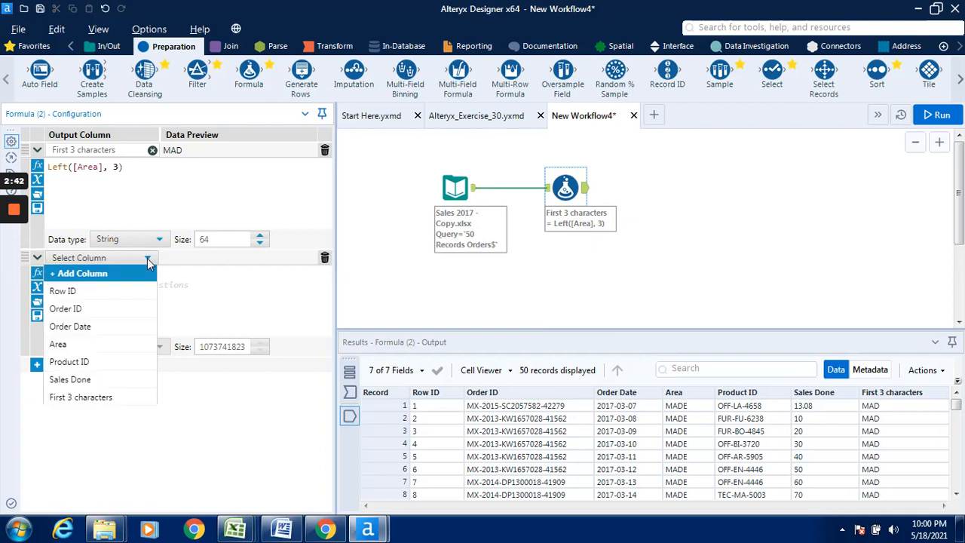
click(86, 275)
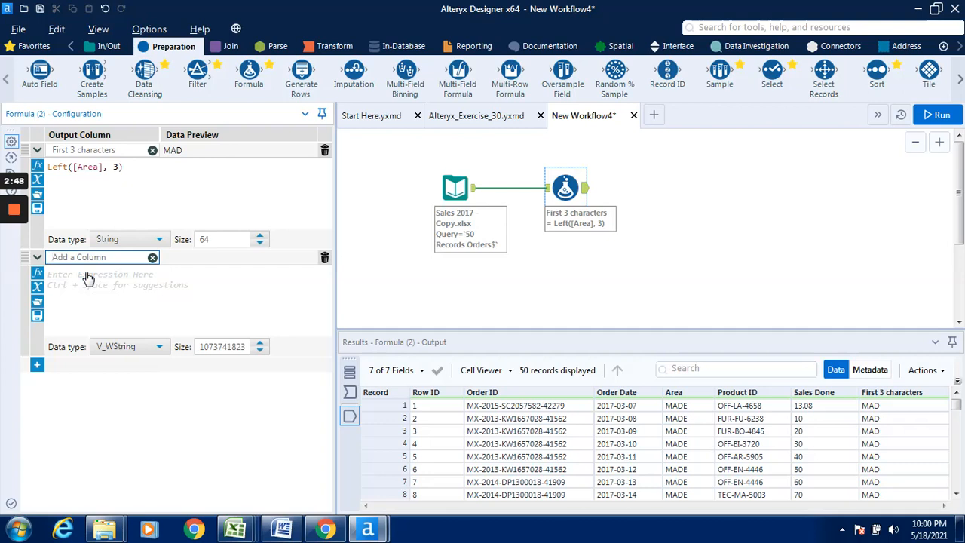
text(Sales Done)
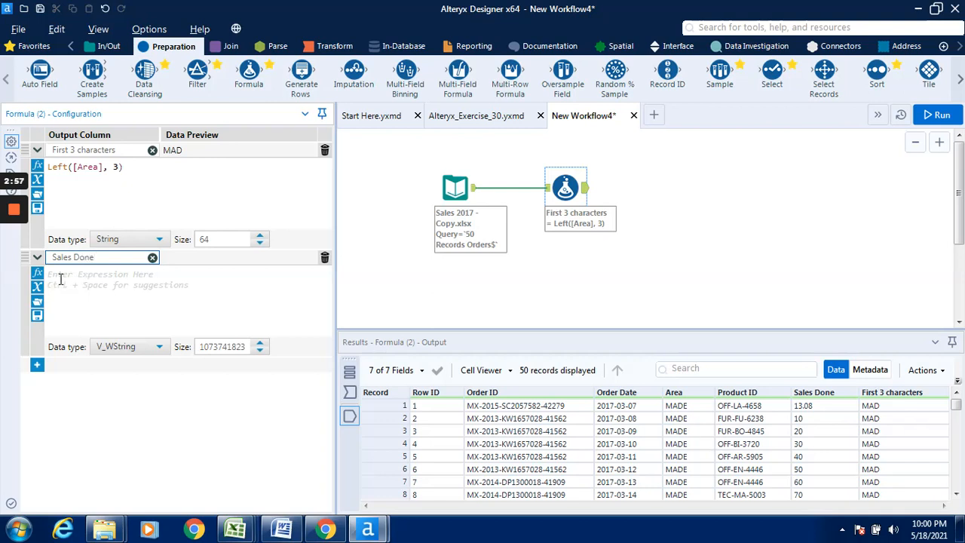
click(60, 279)
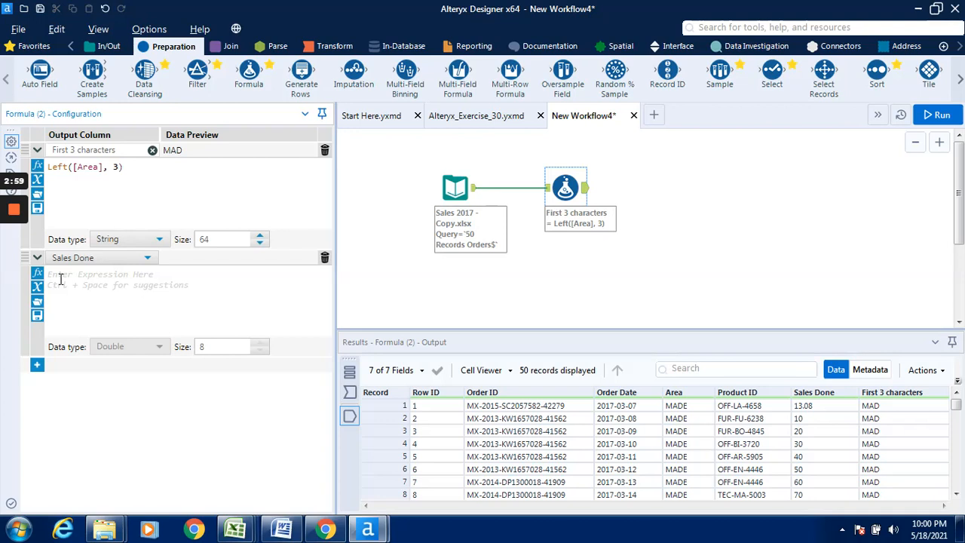
Enter the expression Round([Sales Done], 2) for the Sales Done output column.
key(ctrl+space)
text(Ro)
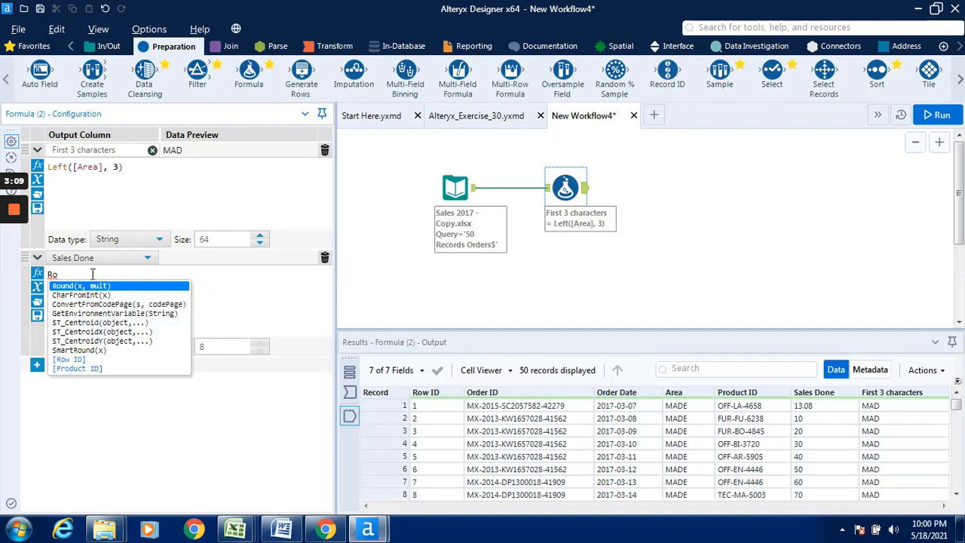
key(Return)
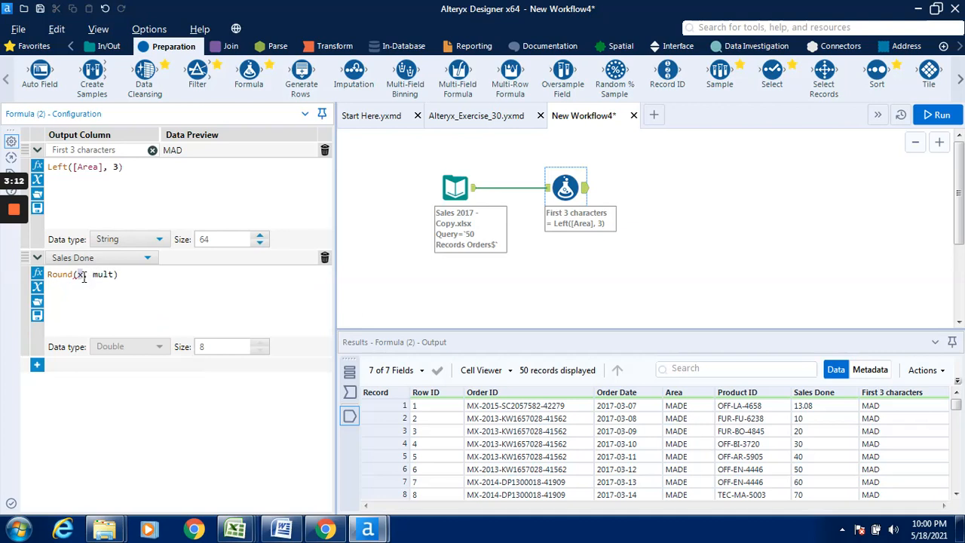
click(85, 274)
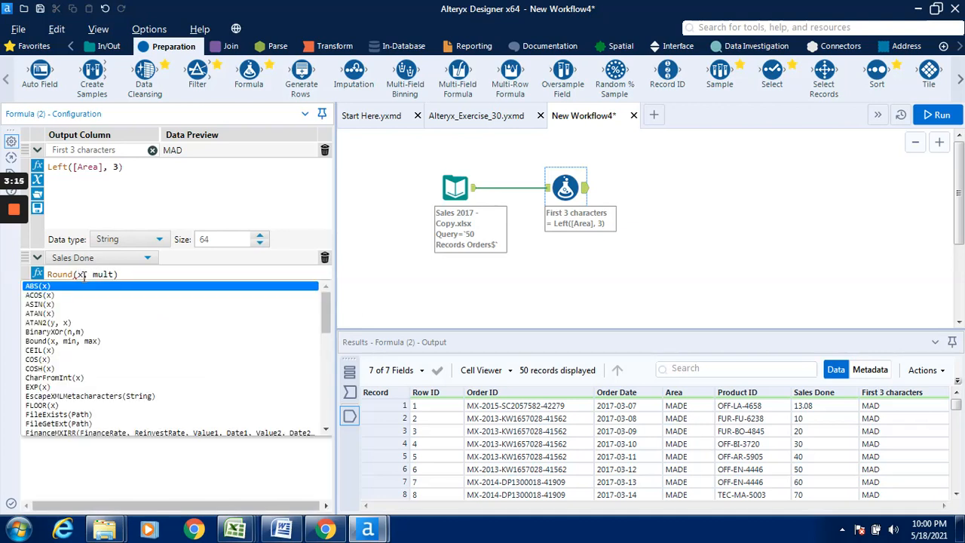
key(BackSpace)
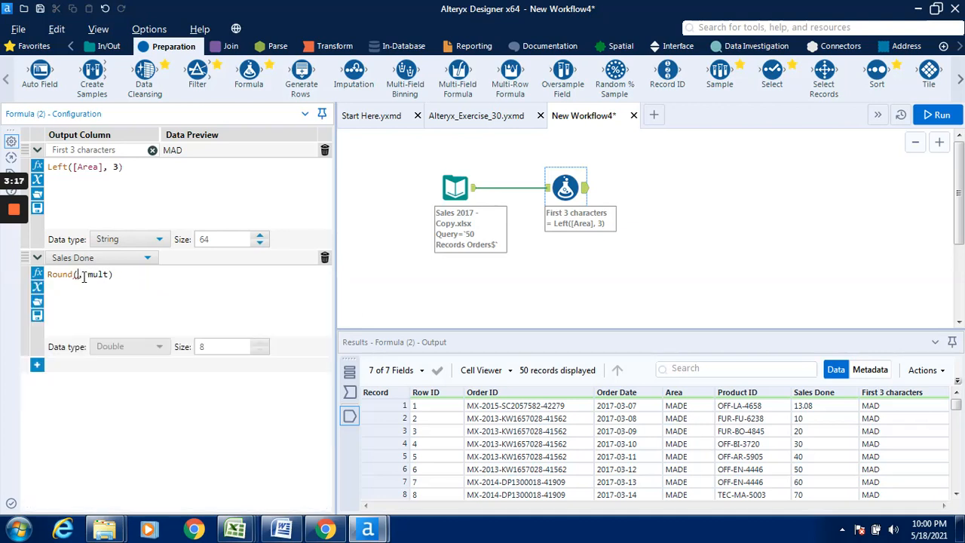
text(sales)
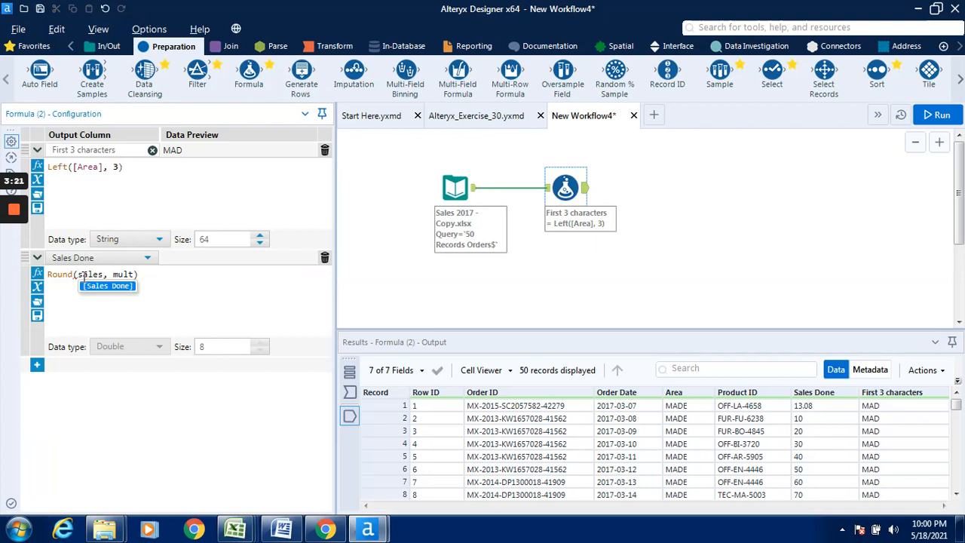
key(Return)
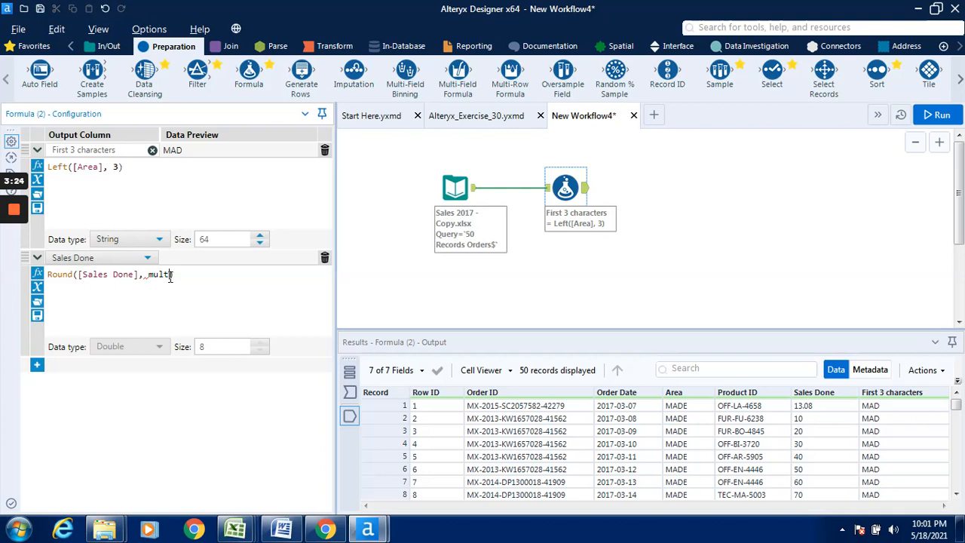
key(BackSpace)
key(BackSpace)
key(BackSpace)
key(BackSpace)
text(2)
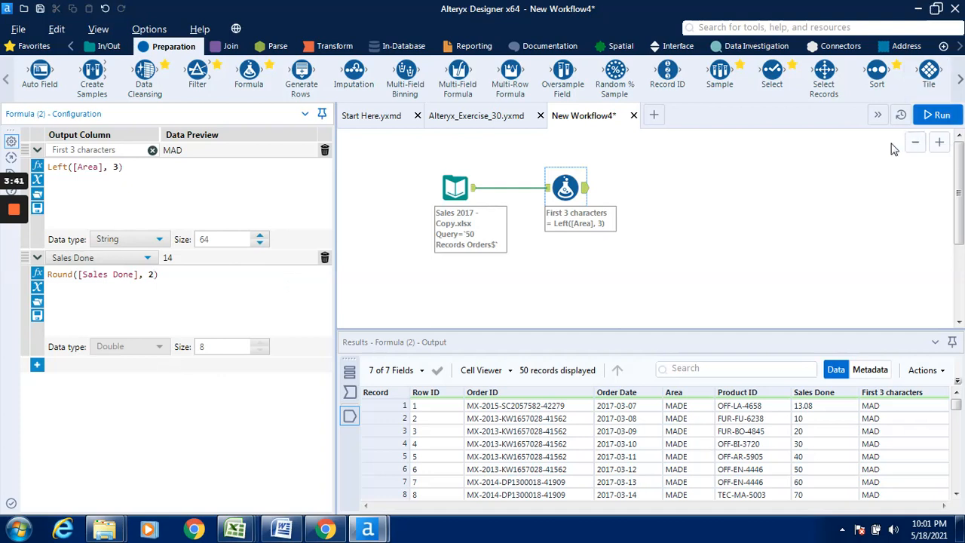
Delete the First 3 characters expression from the Formula tool and rerun the workflow.
click(325, 152)
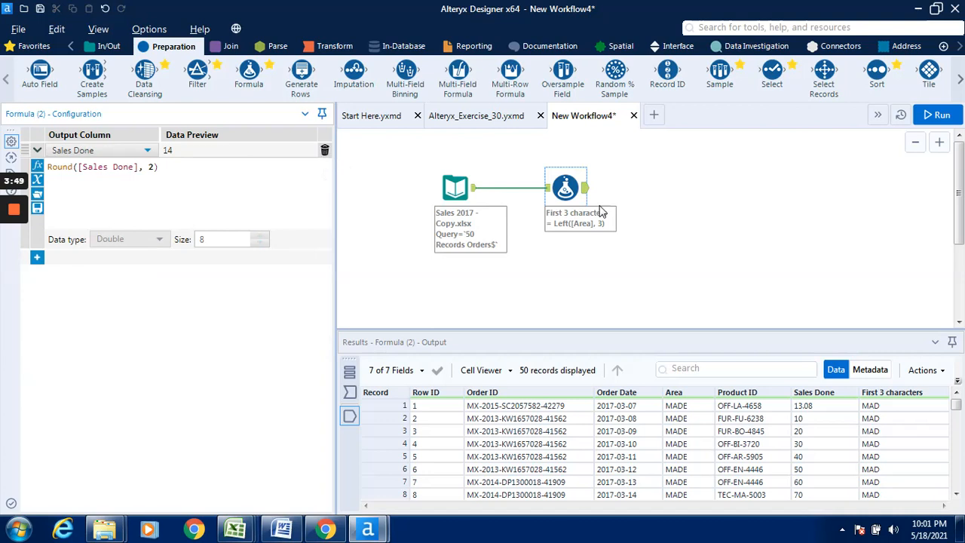
click(945, 116)
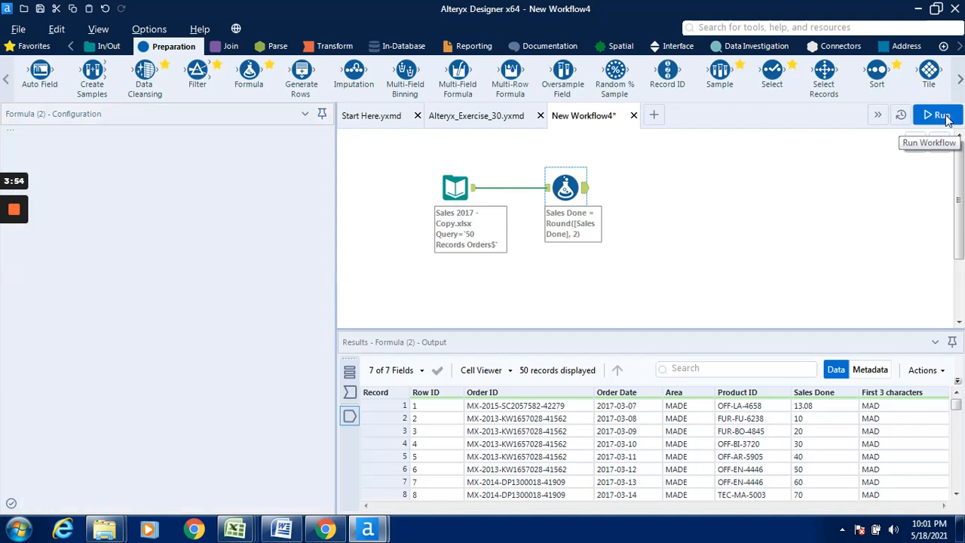
click(942, 116)
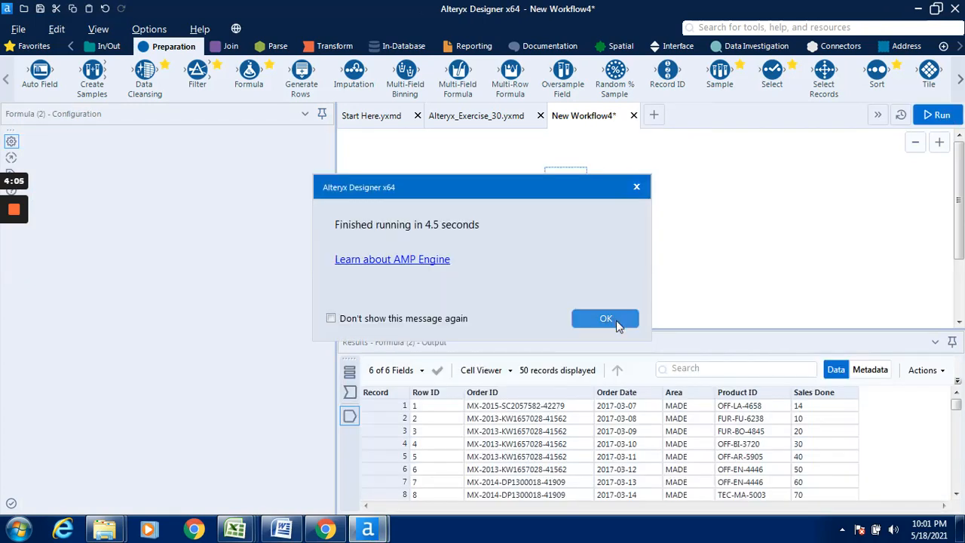
click(616, 323)
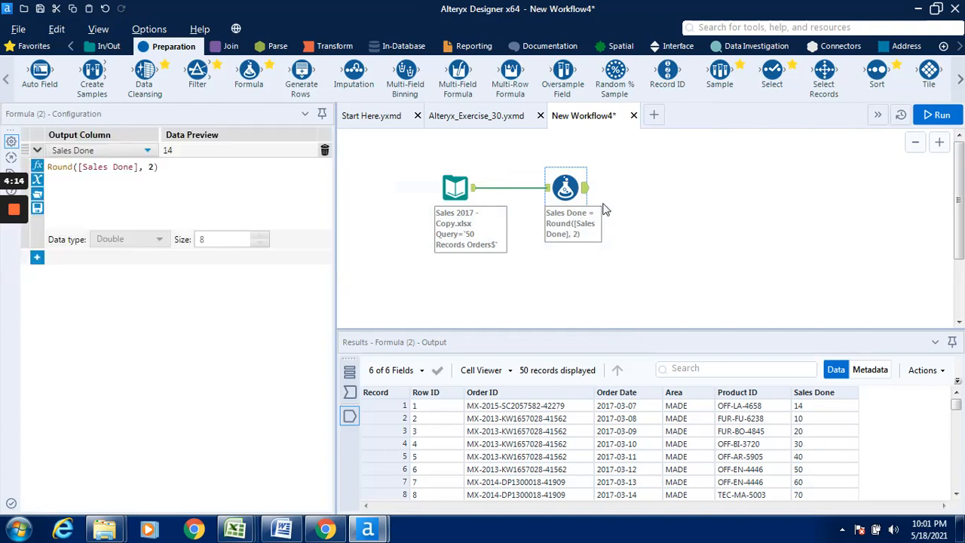
click(149, 152)
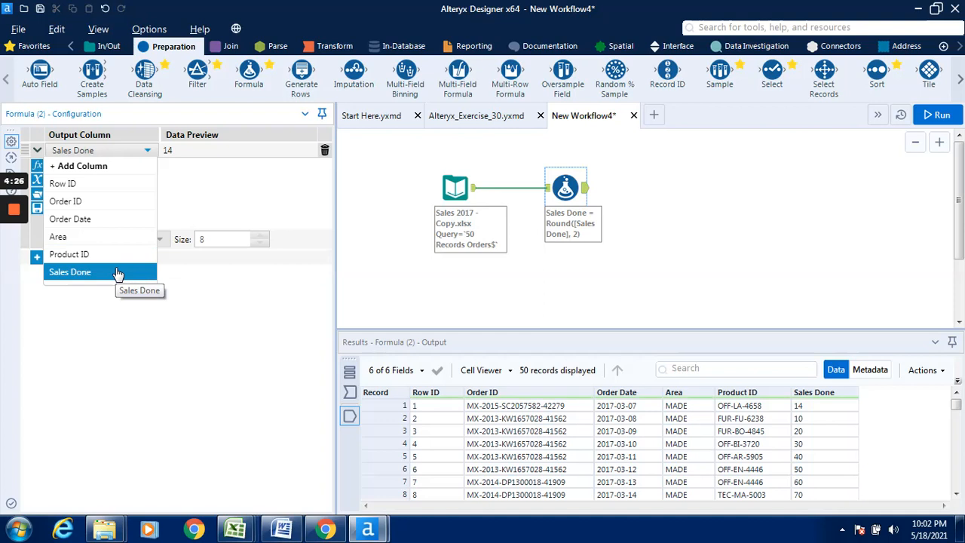
click(194, 196)
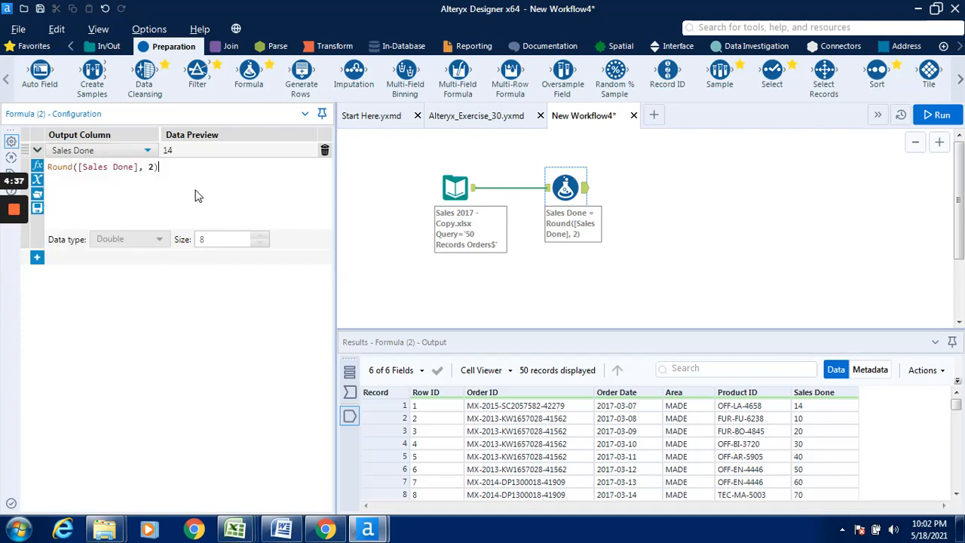
mouse_move(11, 212)
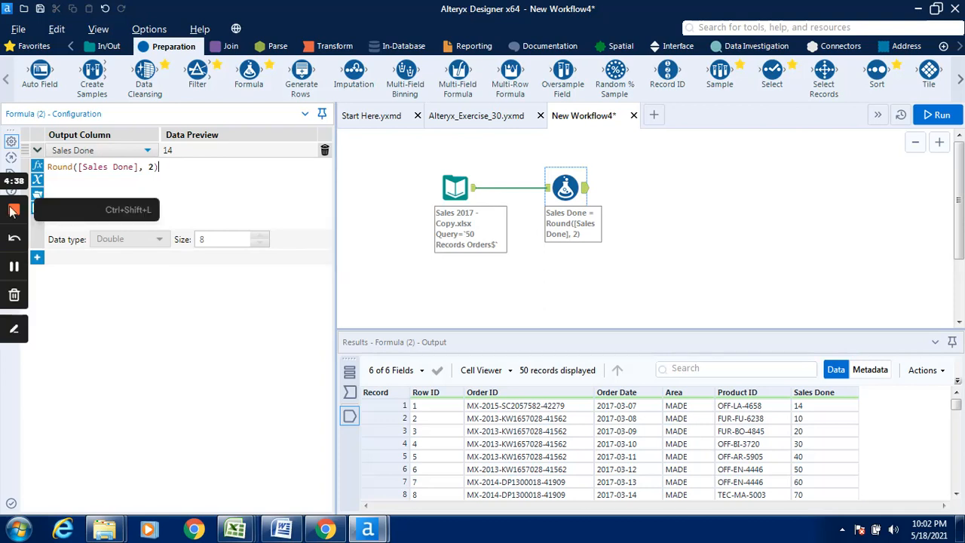